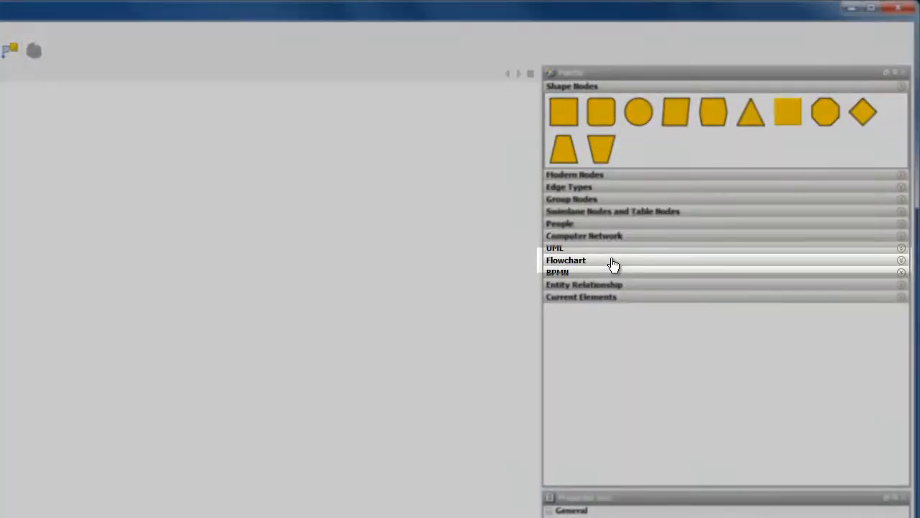
Step: Place a flowchart ellipse near the top centre of the empty canvas and select it
{"action": "left_click", "coordinate": [612, 264]}
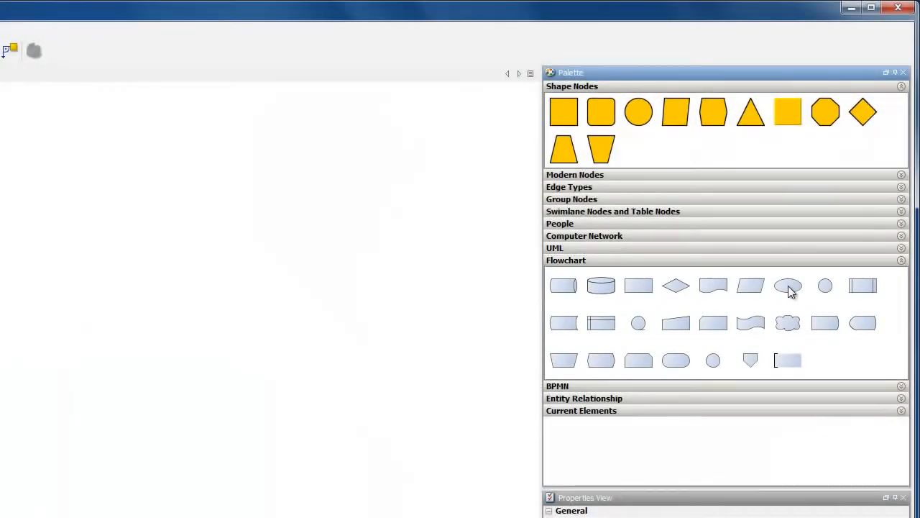
{"action": "left_click_drag", "start_coordinate": [788, 286], "coordinate": [156, 115]}
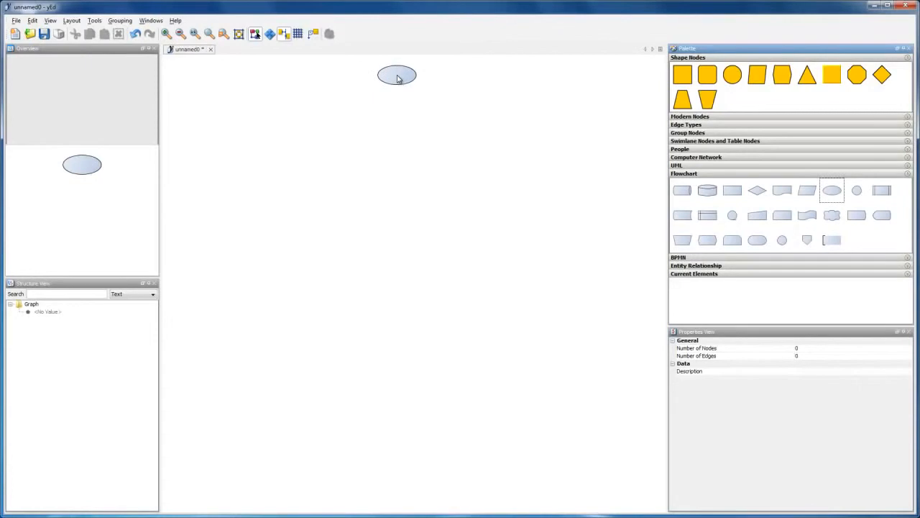
{"action": "left_click", "coordinate": [387, 79]}
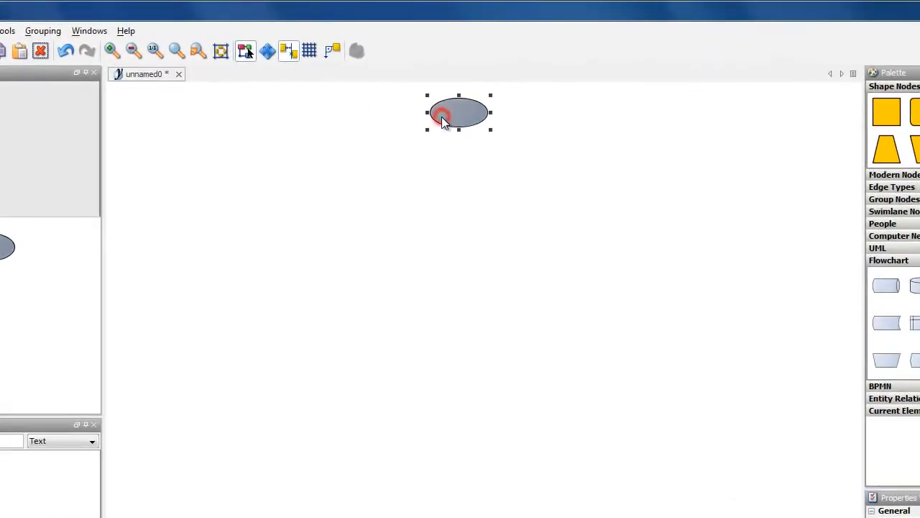
Step: Label the ellipse "PROBLEM ANALYSIS" on two lines and enlarge it to 114 by 57
{"action": "key", "text": "F2"}
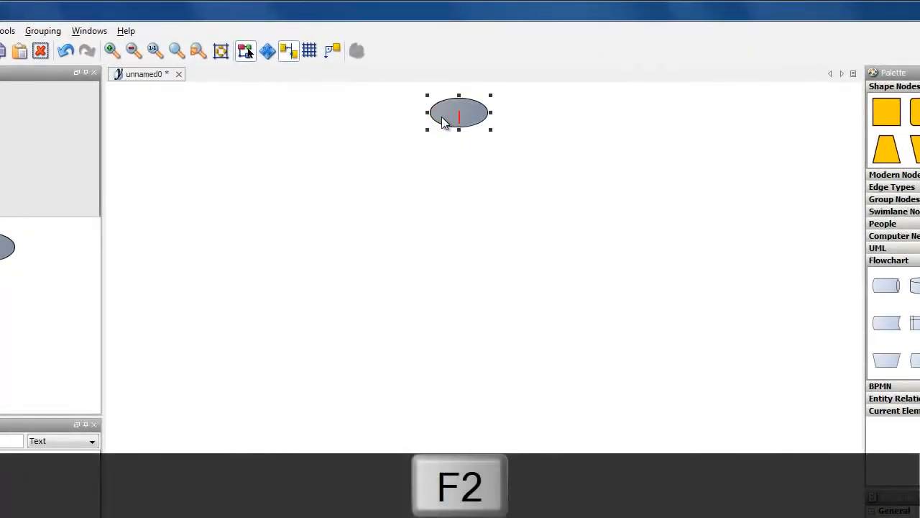
{"action": "type", "text": "PROBLEM"}
{"action": "key", "text": "shift+Return"}
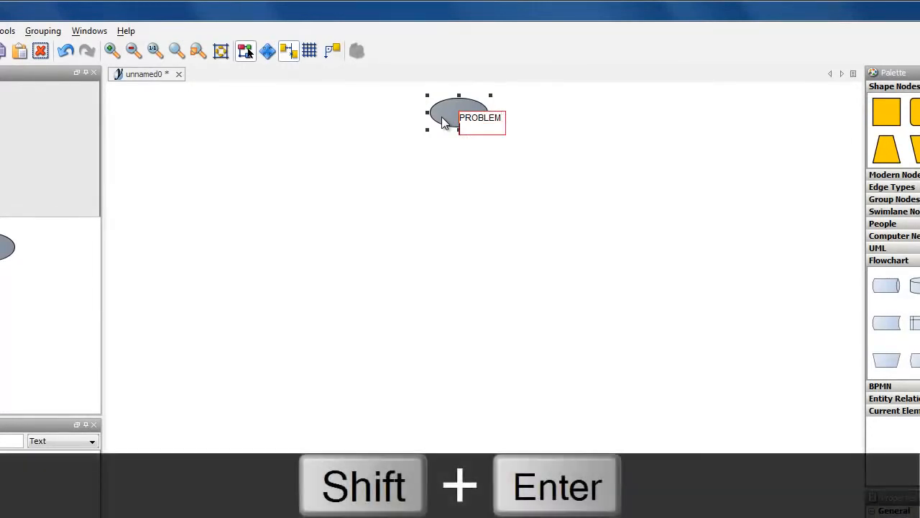
{"action": "type", "text": "ANALYSIS"}
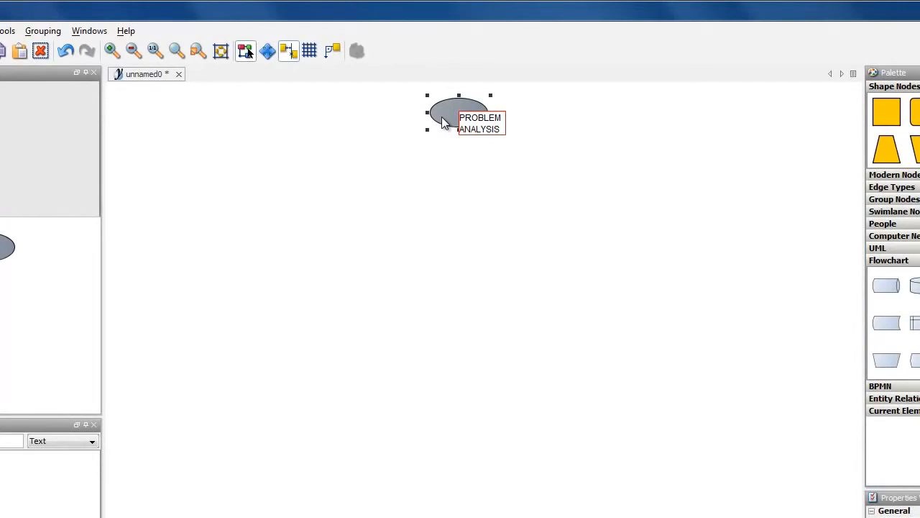
{"action": "key", "text": "Return"}
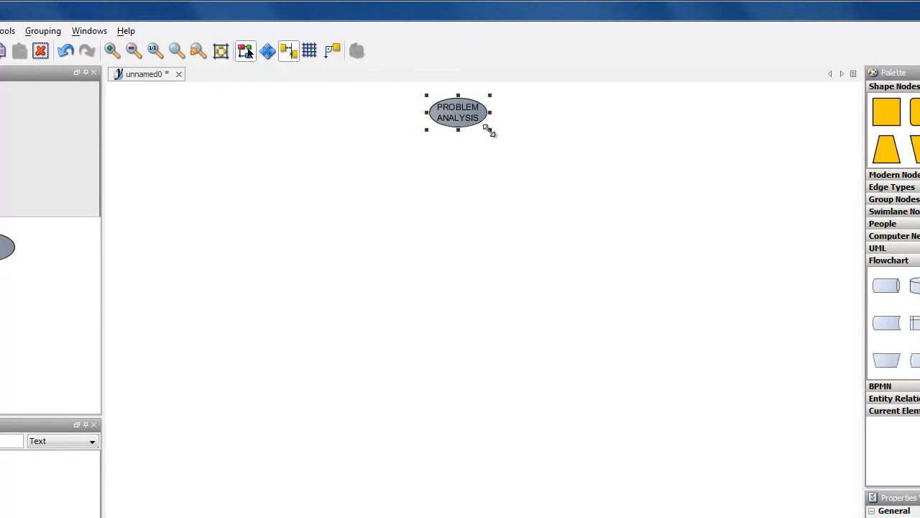
{"action": "key", "text": "shift"}
{"action": "left_click_drag", "start_coordinate": [490, 130], "coordinate": [503, 143]}
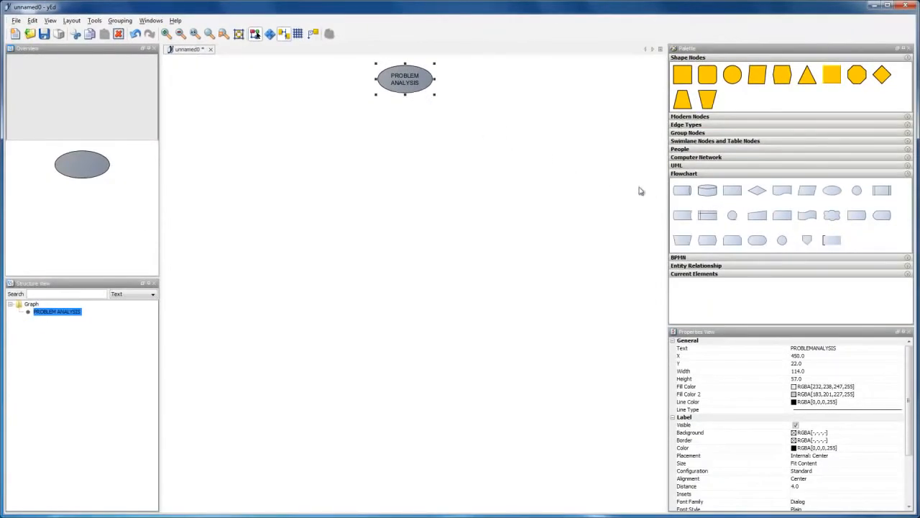
Step: Add a flowchart decision diamond below the ellipse and label it "DOES THE DAMN THING WORK?" on two lines
{"action": "left_click_drag", "start_coordinate": [757, 195], "coordinate": [404, 126]}
{"action": "left_click", "coordinate": [404, 127]}
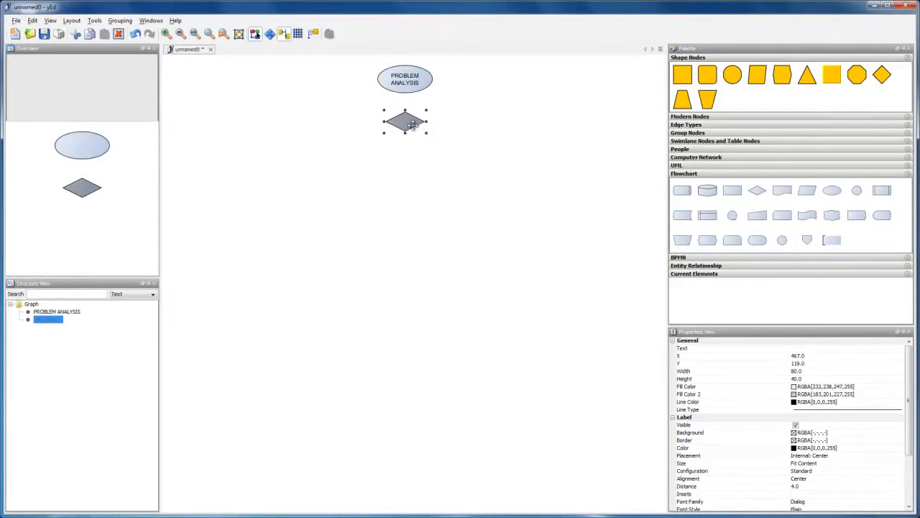
{"action": "key", "text": "F2"}
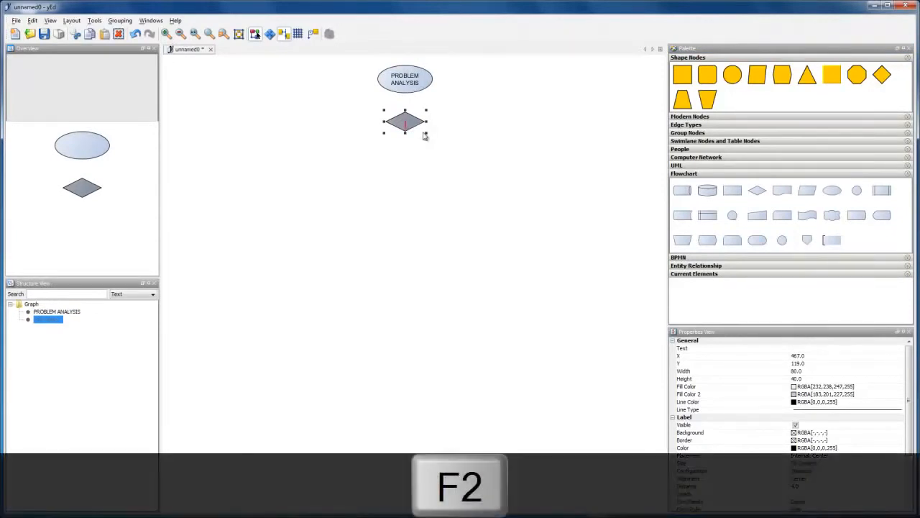
{"action": "type", "text": "DOES THE DAMN"}
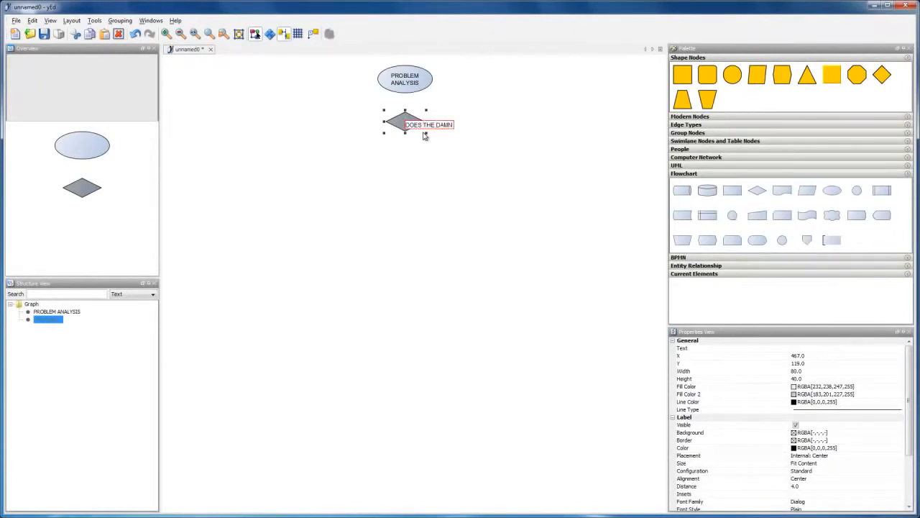
{"action": "key", "text": "shift+Return"}
{"action": "type", "text": "THING WORK?"}
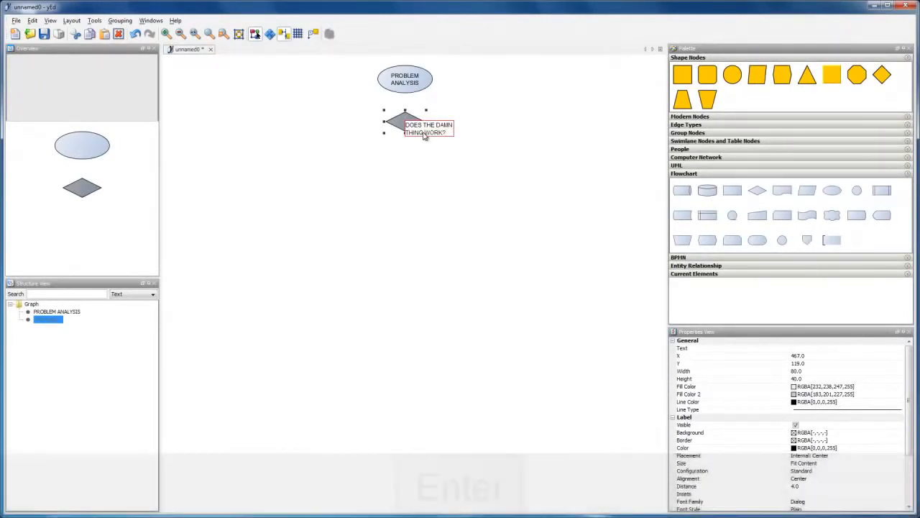
{"action": "key", "text": "Return"}
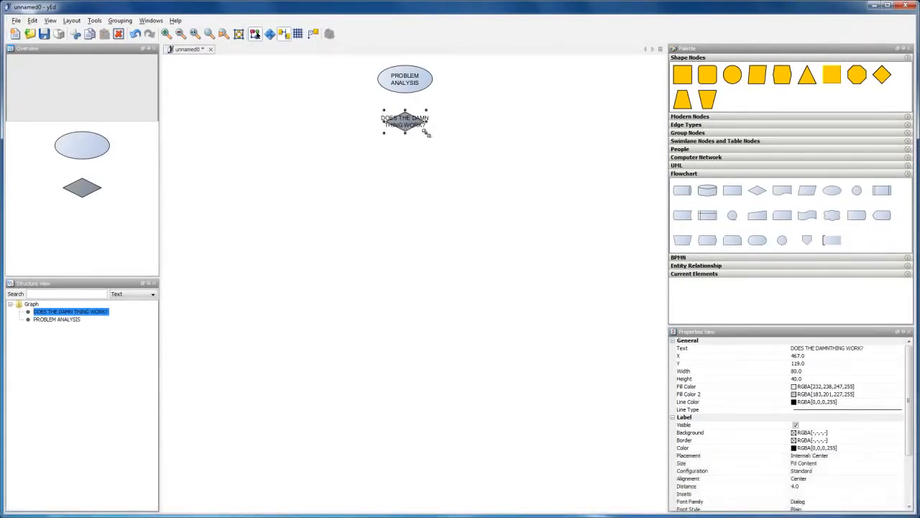
Step: Enlarge the decision diamond to 168 by 84 and move it down, keeping it centred under the ellipse
{"action": "left_click_drag", "start_coordinate": [425, 133], "coordinate": [436, 146]}
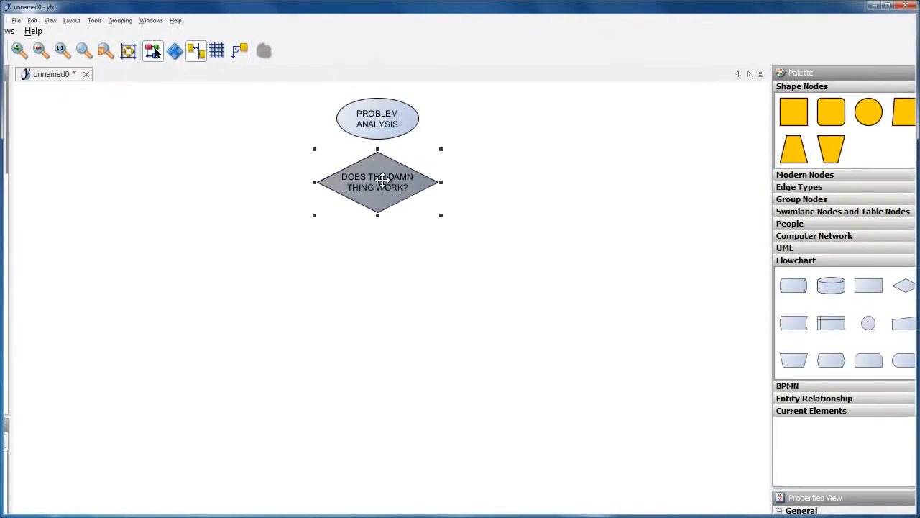
{"action": "left_click_drag", "start_coordinate": [382, 179], "coordinate": [370, 203]}
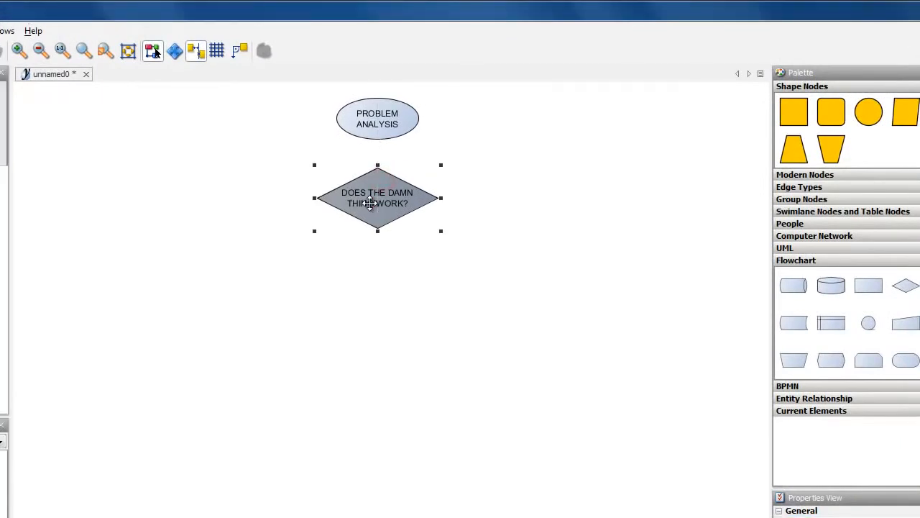
{"action": "left_click", "coordinate": [197, 56]}
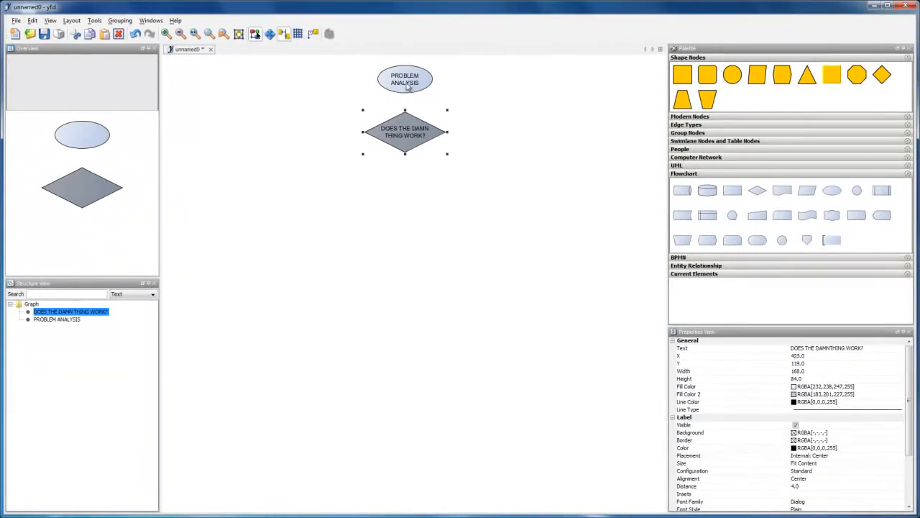
Step: Connect the PROBLEM ANALYSIS ellipse to the diamond and place a copy of the diamond centred below the original
{"action": "left_click_drag", "start_coordinate": [407, 77], "coordinate": [407, 144]}
{"action": "key", "text": "ctrl+c"}
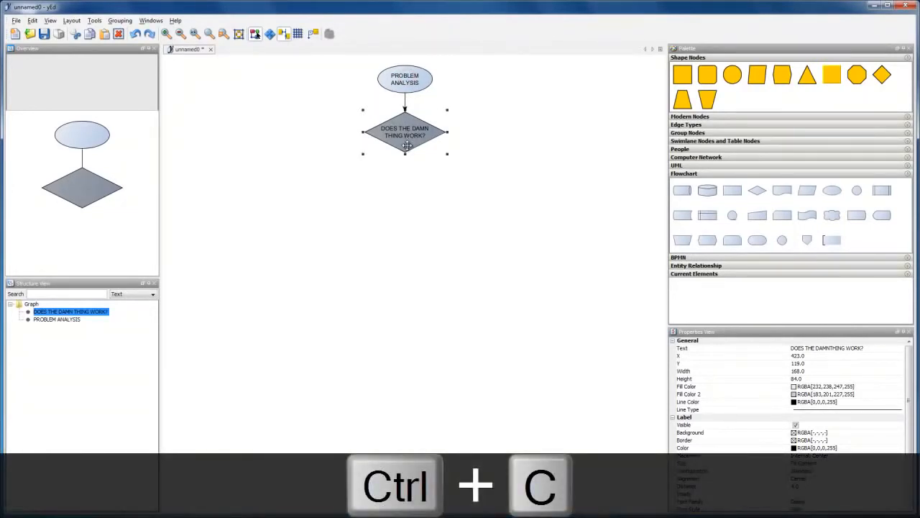
{"action": "key", "text": "ctrl+v"}
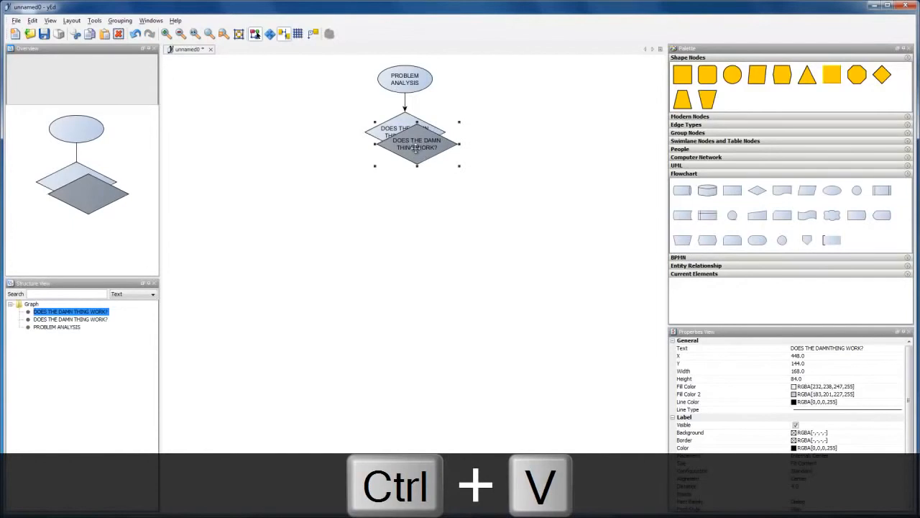
{"action": "left_click_drag", "start_coordinate": [422, 150], "coordinate": [412, 198]}
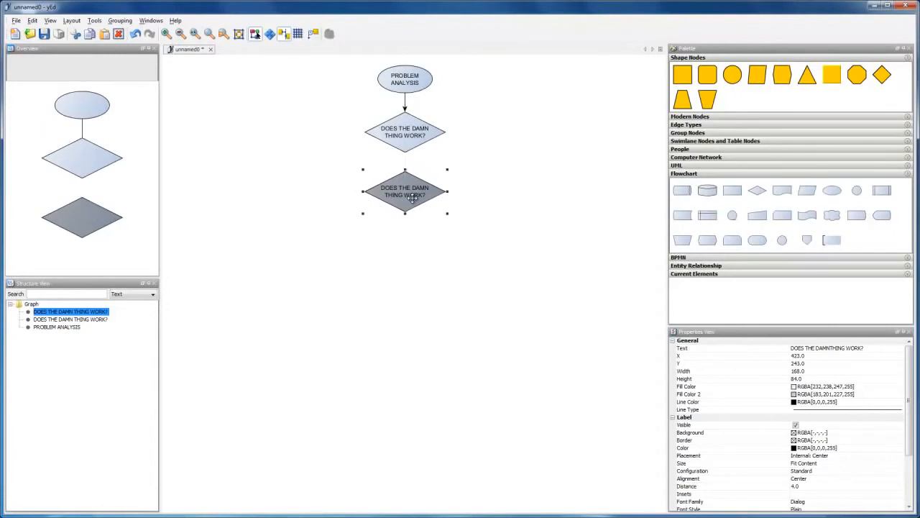
Step: Relabel the copied diamond "DID YOU MESS WITH IT?" on two lines
{"action": "key", "text": "F2"}
{"action": "type", "text": "DID YOU MESS"}
{"action": "key", "text": "shift+Return"}
{"action": "type", "text": "WITH IT?"}
{"action": "key", "text": "Return"}
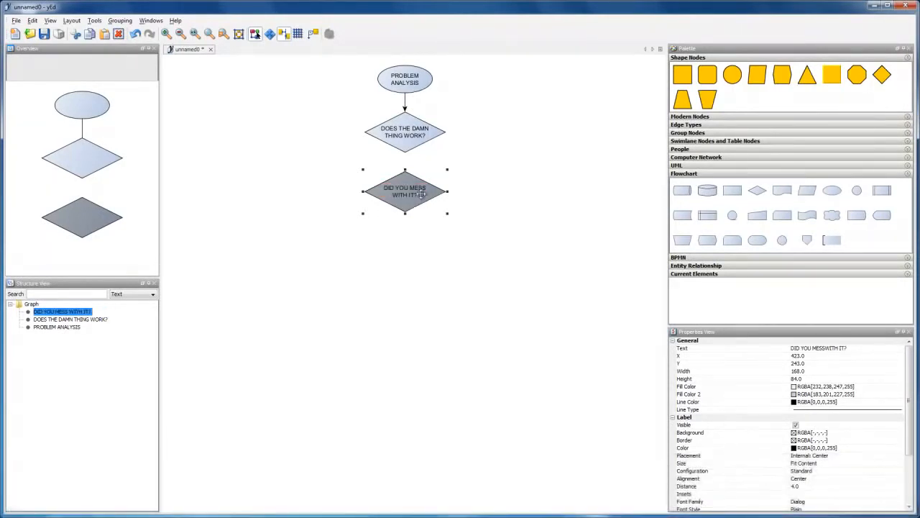
Step: Connect the "DOES THE DAMN THING WORK?" diamond to the "DID YOU MESS WITH IT?" diamond and label the edge "NO"
{"action": "left_click_drag", "start_coordinate": [406, 134], "coordinate": [407, 206]}
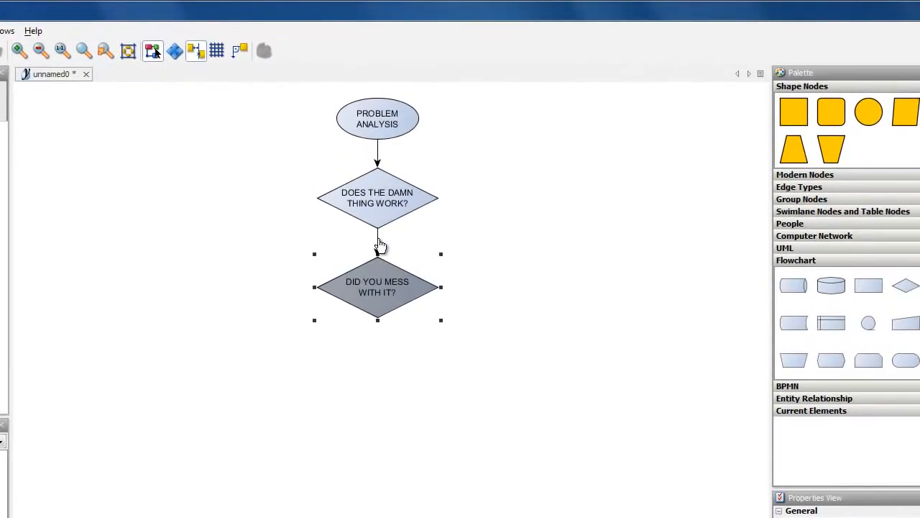
{"action": "left_click", "coordinate": [377, 240]}
{"action": "key", "text": "F2"}
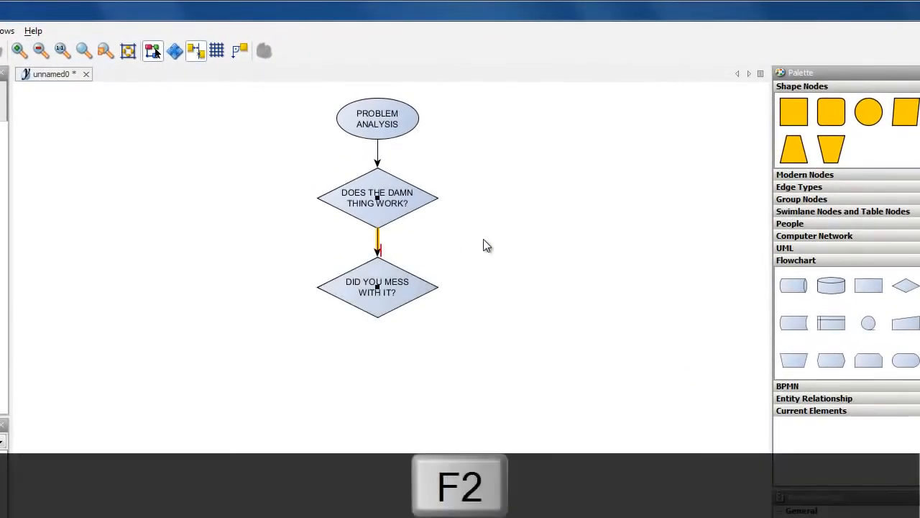
{"action": "type", "text": "NO"}
{"action": "key", "text": "Return"}
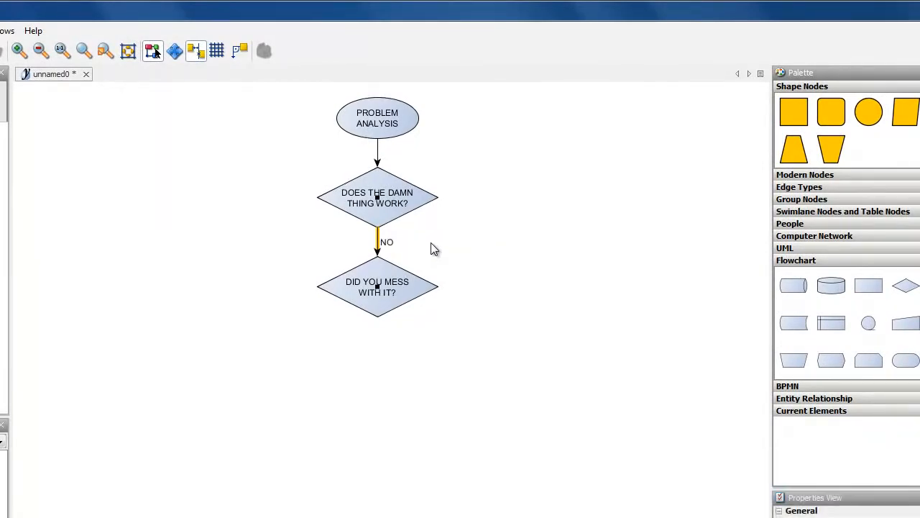
Step: Try to reposition the NO label by moving it onto its edge
{"action": "left_click", "coordinate": [386, 241]}
{"action": "mouse_move", "coordinate": [382, 243]}
{"action": "left_mouse_down"}
{"action": "mouse_move", "coordinate": [368, 241]}
{"action": "mouse_move", "coordinate": [417, 249]}
{"action": "mouse_move", "coordinate": [379, 247]}
{"action": "left_mouse_up"}
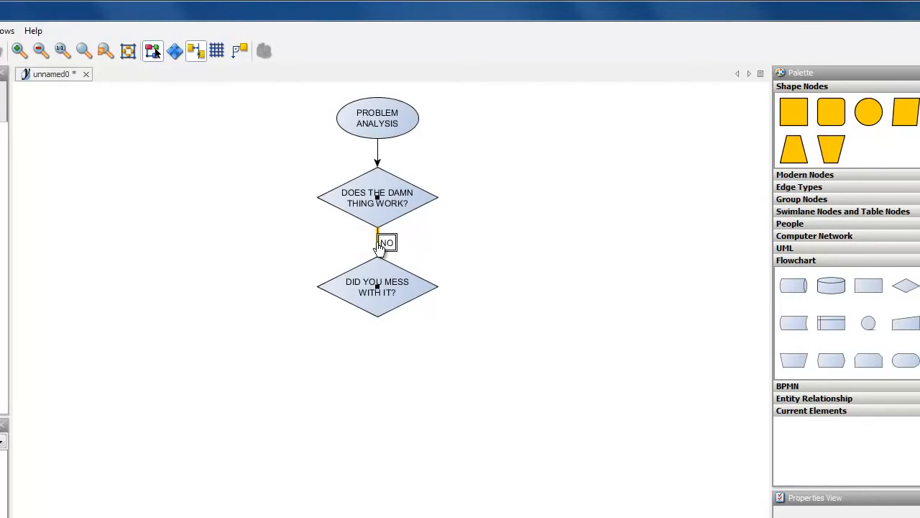
{"action": "left_click", "coordinate": [420, 245]}
Step: Set the NO label's placement model to Center Slider in its properties
{"action": "left_click", "coordinate": [388, 243]}
{"action": "key", "text": "F6"}
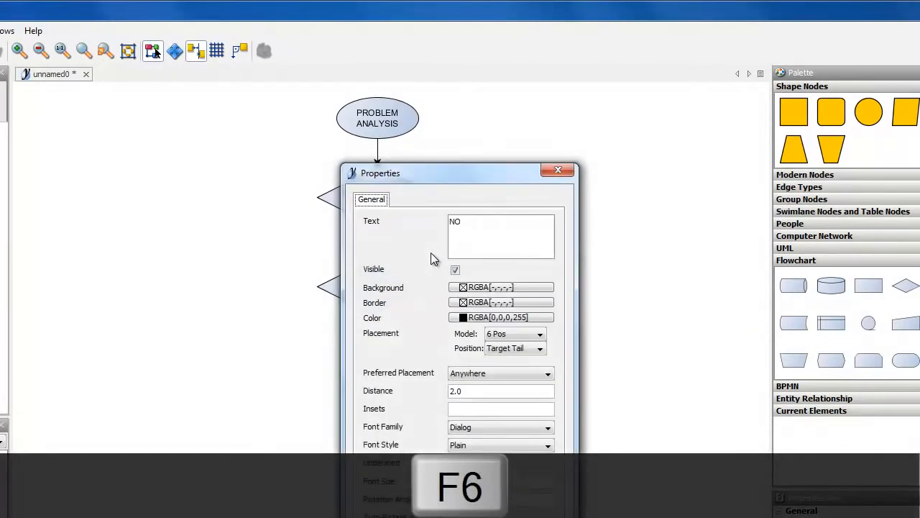
{"action": "left_click", "coordinate": [532, 337]}
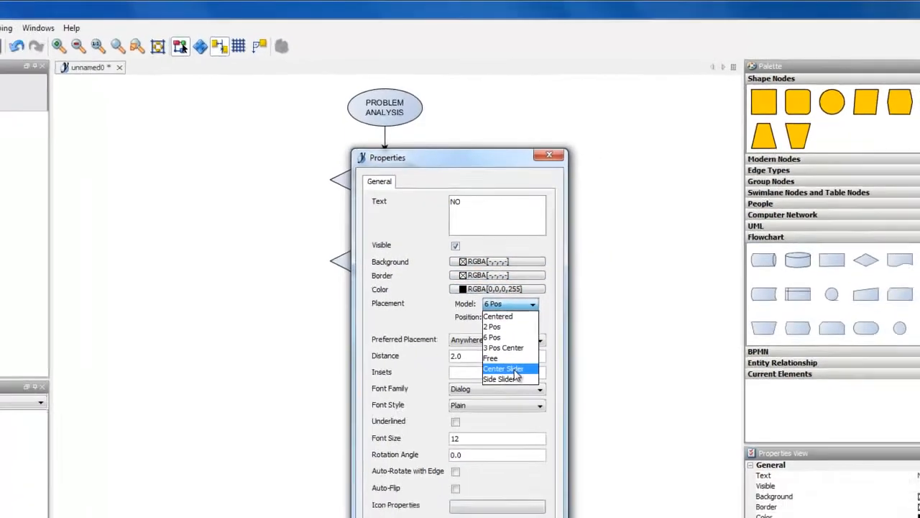
{"action": "left_click", "coordinate": [521, 405]}
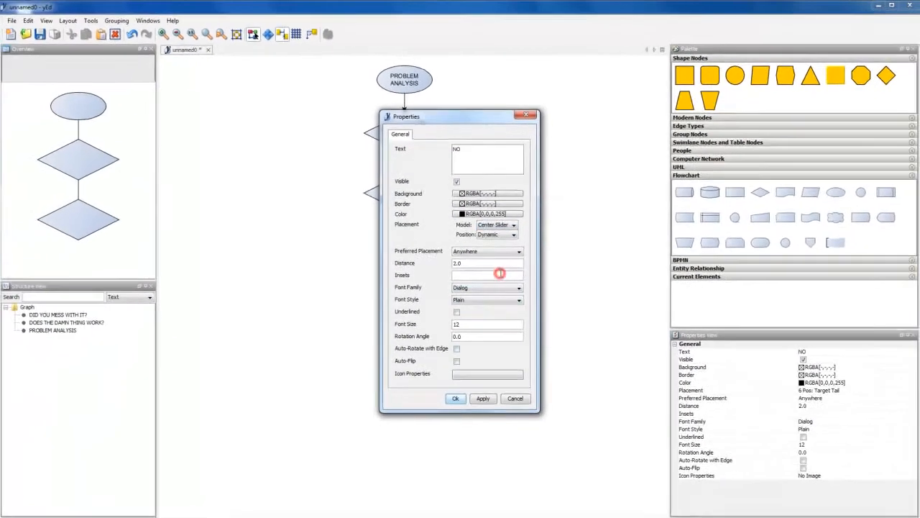
{"action": "left_click", "coordinate": [455, 406]}
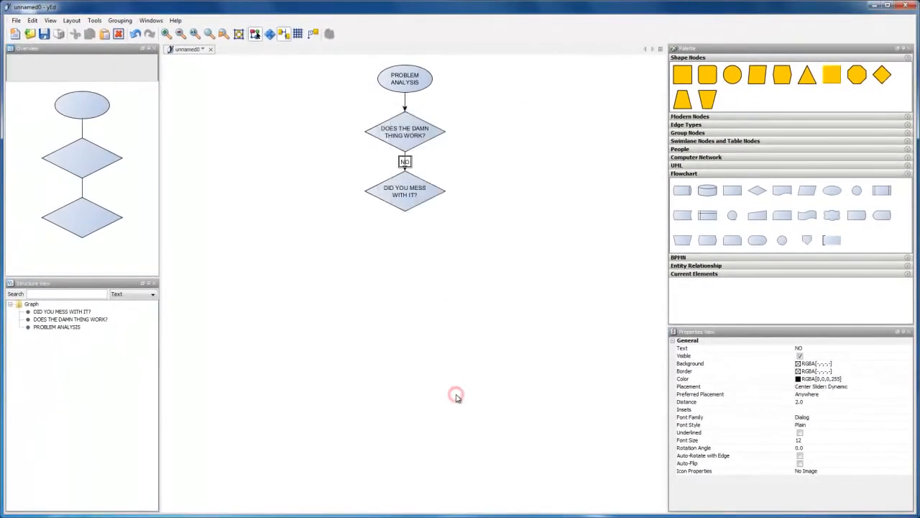
{"action": "left_click", "coordinate": [420, 167]}
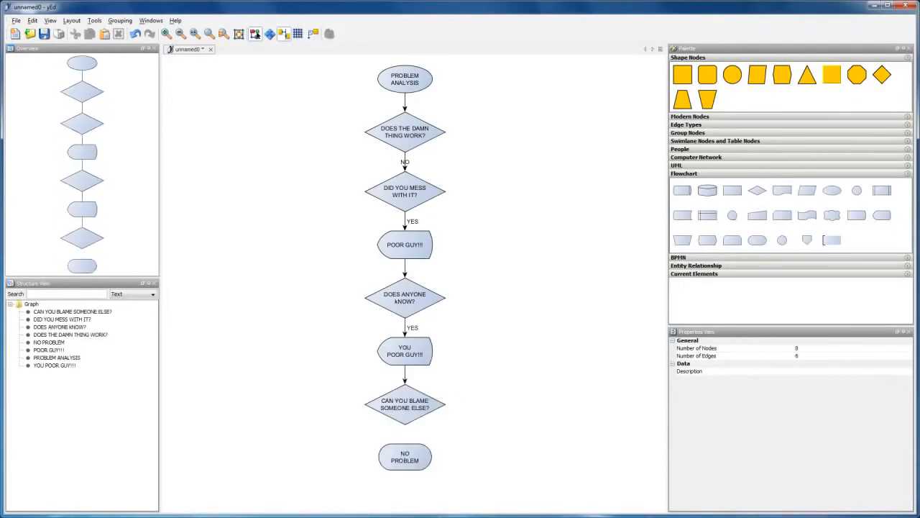
Step: Fit the flowchart in view, enable orthogonal edges and draw a bent edge from "CAN YOU BLAME SOMEONE ELSE?" back up to "YOU POOR GUY!!!"
{"action": "left_click", "coordinate": [238, 39]}
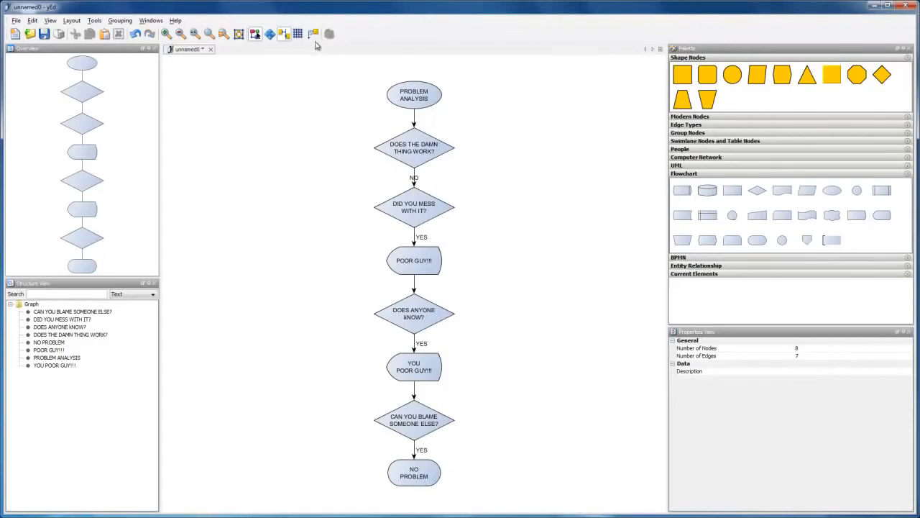
{"action": "left_click", "coordinate": [313, 38]}
{"action": "left_click_drag", "start_coordinate": [413, 425], "coordinate": [473, 372]}
{"action": "left_click_drag", "start_coordinate": [473, 372], "coordinate": [433, 369]}
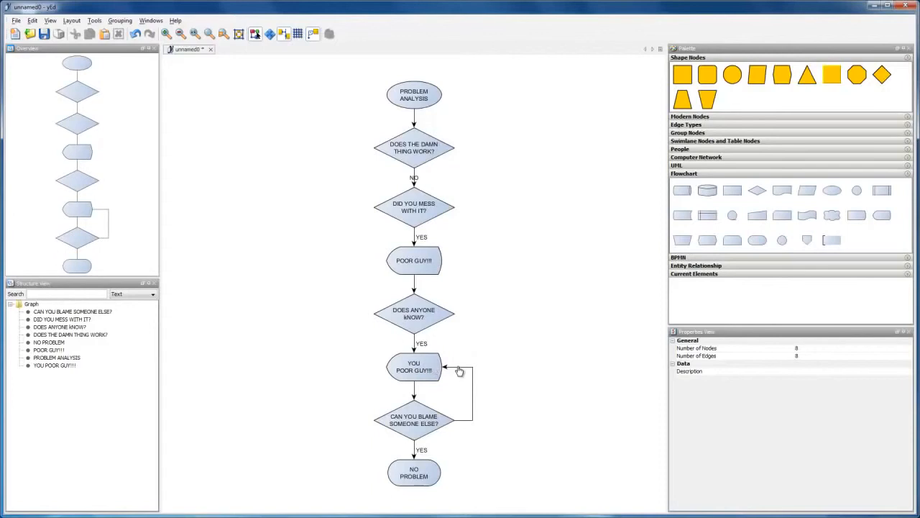
Step: Try to shift the vertical and upper horizontal segments of the edge looping back to "YOU POOR GUY!!!"
{"action": "left_click", "coordinate": [461, 367]}
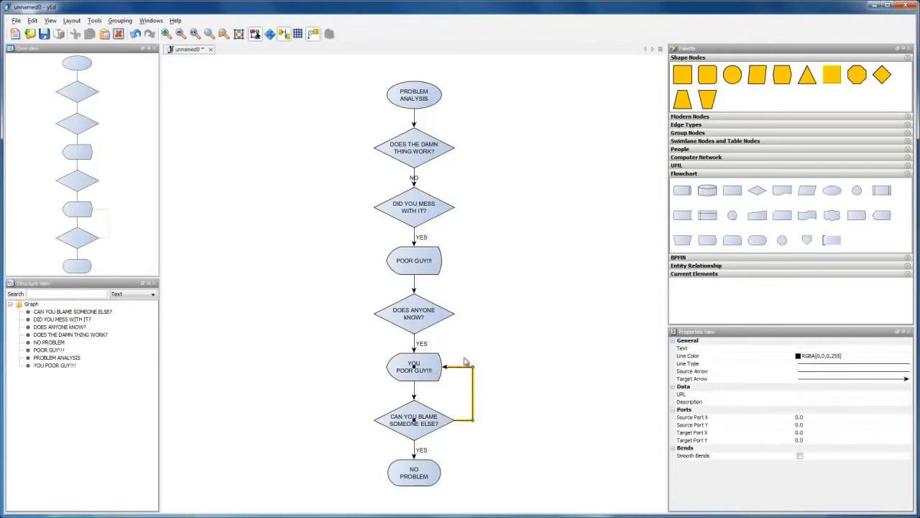
{"action": "left_click", "coordinate": [467, 353]}
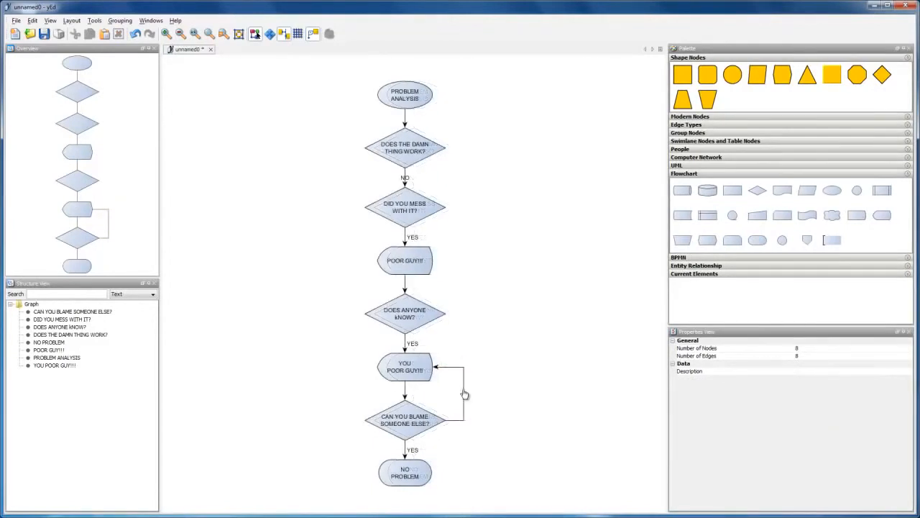
{"action": "mouse_move", "coordinate": [464, 390]}
{"action": "left_mouse_down"}
{"action": "mouse_move", "coordinate": [486, 395]}
{"action": "mouse_move", "coordinate": [453, 392]}
{"action": "mouse_move", "coordinate": [466, 395]}
{"action": "left_mouse_up"}
{"action": "left_click_drag", "start_coordinate": [449, 368], "coordinate": [450, 370]}
{"action": "left_click", "coordinate": [474, 392]}
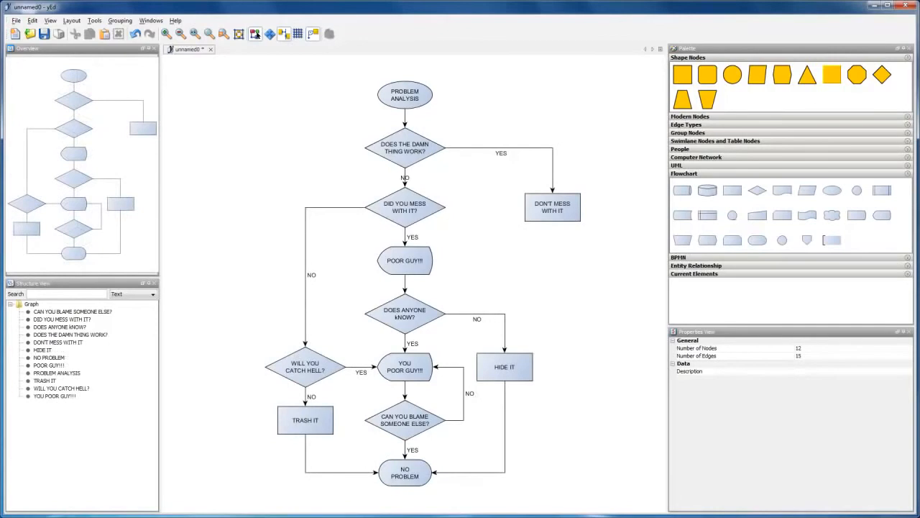
Step: Draw an orthogonal edge from "DON'T MESS WITH IT" down to the right side of "NO PROBLEM", below the HIDE IT edge
{"action": "left_click_drag", "start_coordinate": [558, 217], "coordinate": [459, 470]}
{"action": "left_click", "coordinate": [474, 453]}
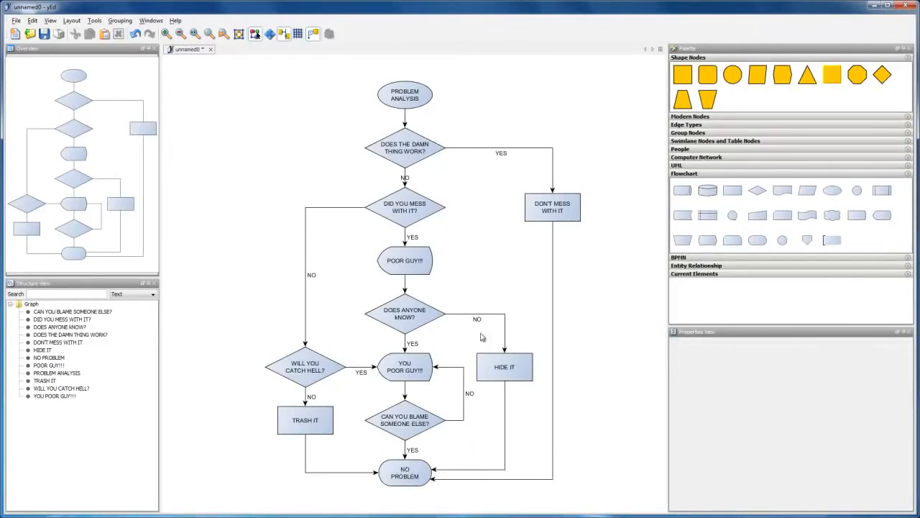
Step: Set the first fill color of all five decision diamonds to light blue (RGBA 153,204,255,255)
{"action": "left_click", "coordinate": [410, 161]}
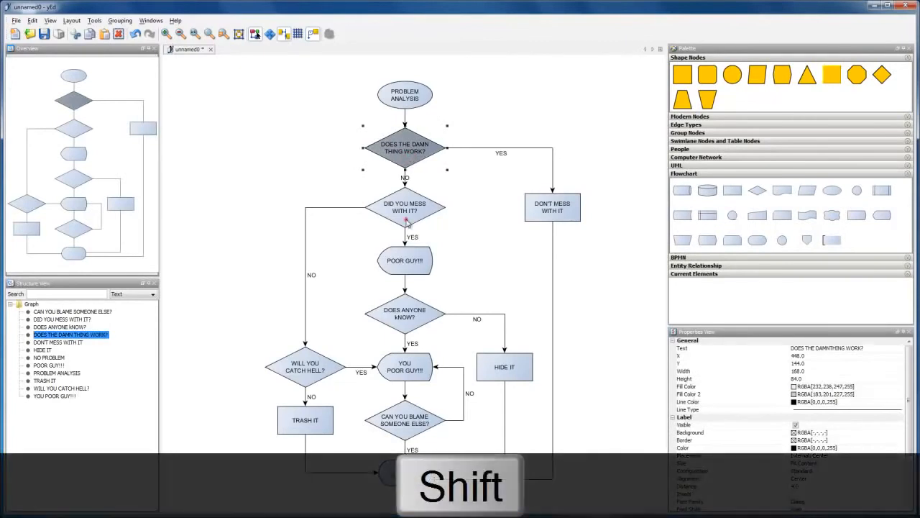
{"action": "left_click", "coordinate": [406, 216], "text": "shift"}
{"action": "left_click", "coordinate": [407, 329], "text": "shift"}
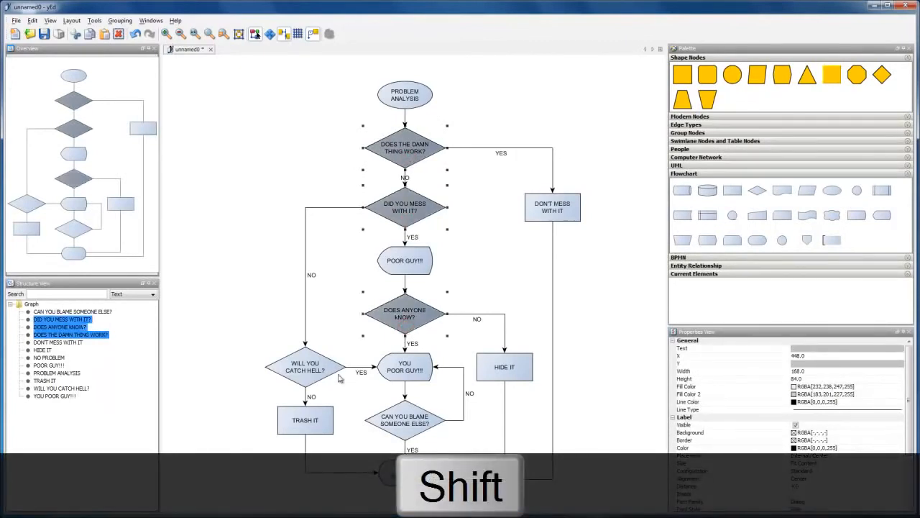
{"action": "left_click", "coordinate": [308, 378], "text": "shift"}
{"action": "left_click", "coordinate": [402, 431], "text": "shift"}
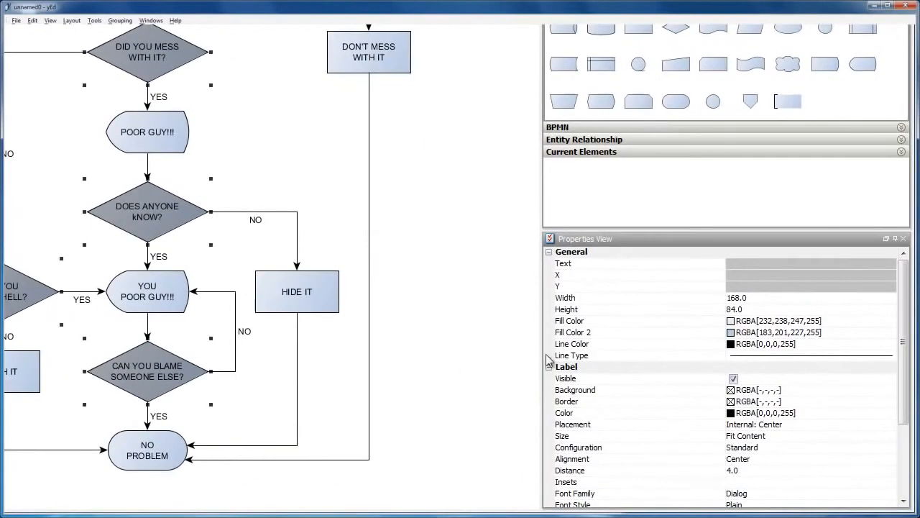
{"action": "left_click", "coordinate": [744, 322]}
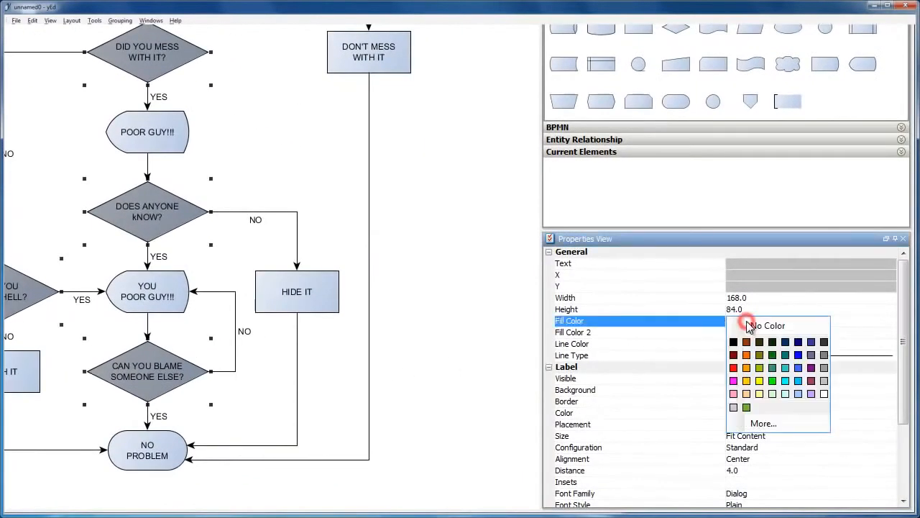
{"action": "left_click", "coordinate": [798, 393]}
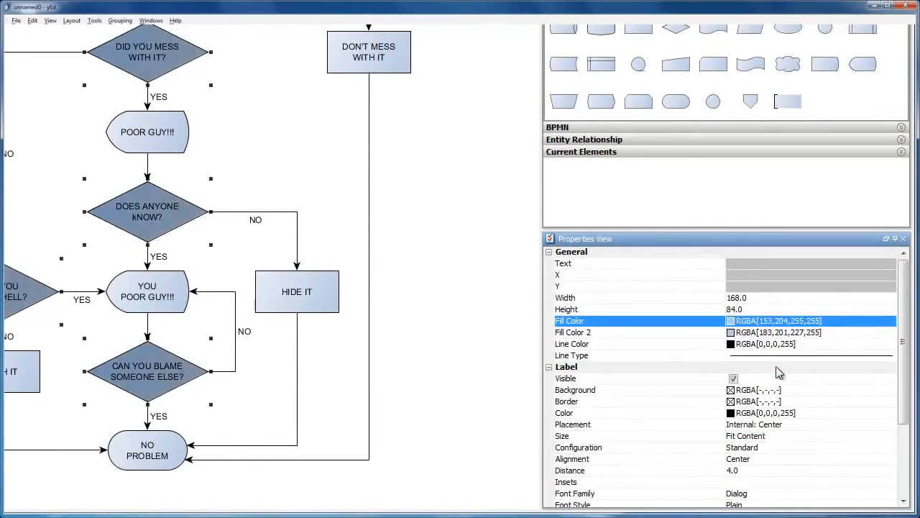
Step: Set the decision diamonds' second fill color to No Color and deselect them
{"action": "left_click", "coordinate": [751, 338]}
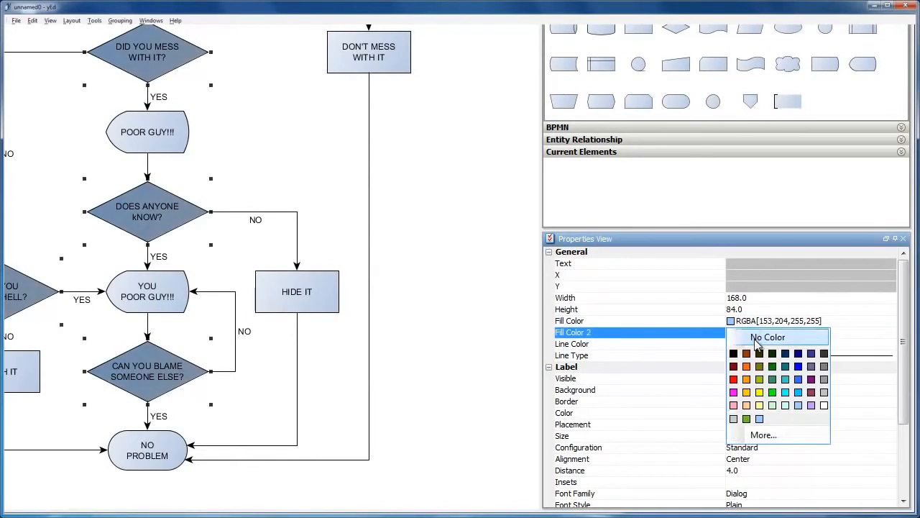
{"action": "left_click", "coordinate": [754, 338]}
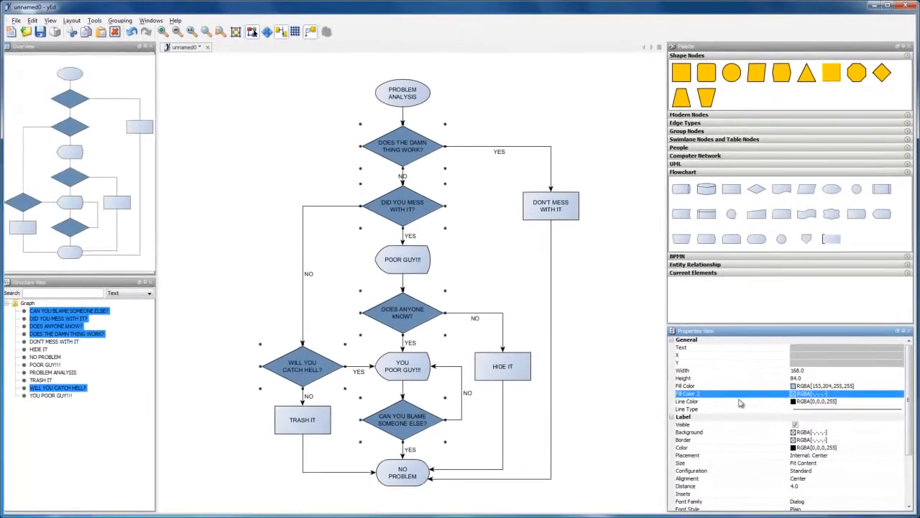
{"action": "left_click", "coordinate": [623, 429]}
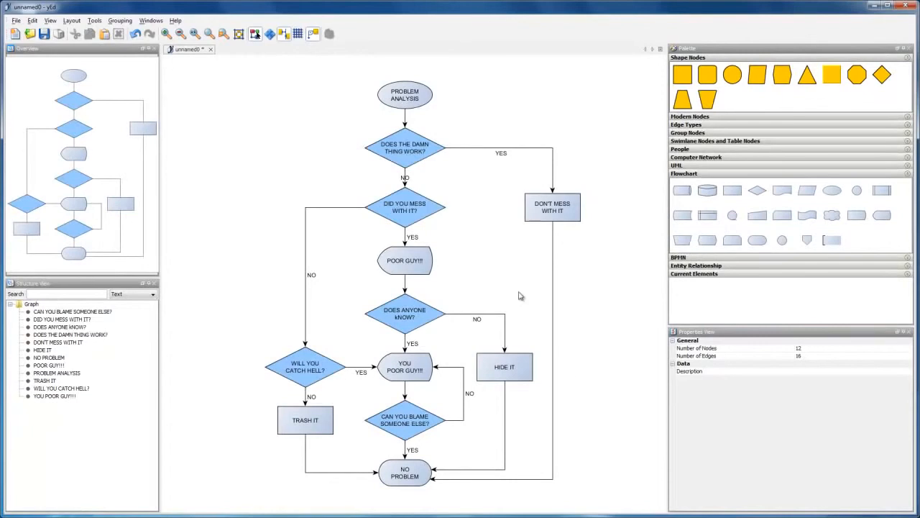
Step: Fill the "DON'T MESS WITH IT", "HIDE IT" and "TRASH IT" process nodes with solid green
{"action": "left_click_drag", "start_coordinate": [464, 180], "coordinate": [589, 396]}
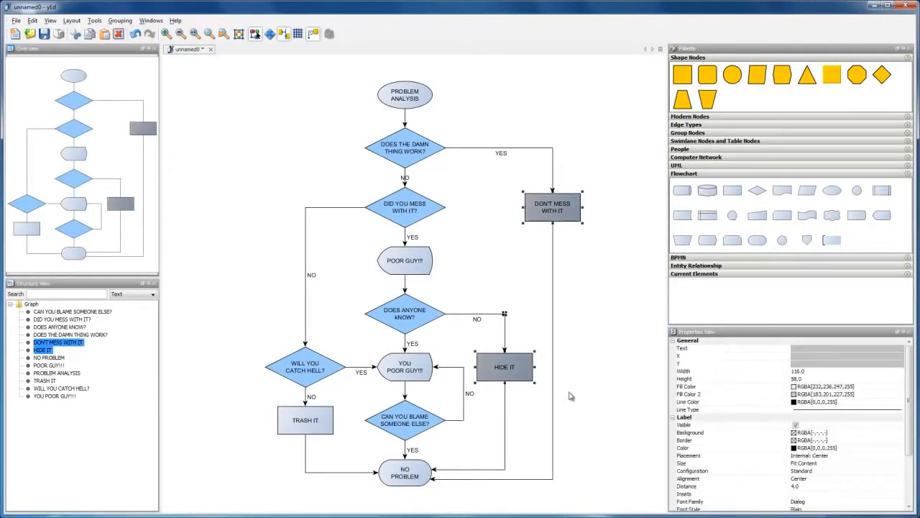
{"action": "left_click", "coordinate": [316, 423], "text": "shift"}
{"action": "left_click", "coordinate": [808, 394]}
{"action": "left_click", "coordinate": [807, 386]}
Step: Select only the "POOR GUY!!!" and "YOU POOR GUY!!!" display nodes and fill them with solid light grey
{"action": "left_click_drag", "start_coordinate": [353, 238], "coordinate": [461, 403]}
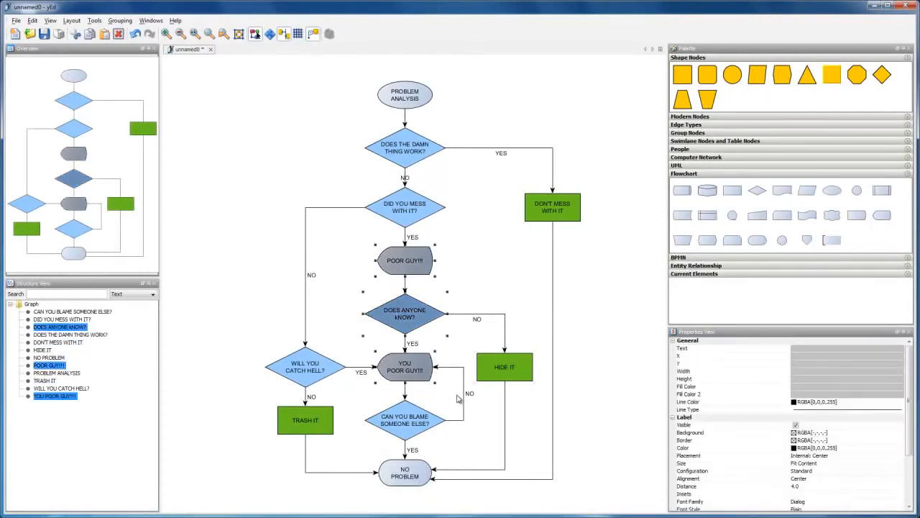
{"action": "left_click", "coordinate": [414, 321], "text": "shift"}
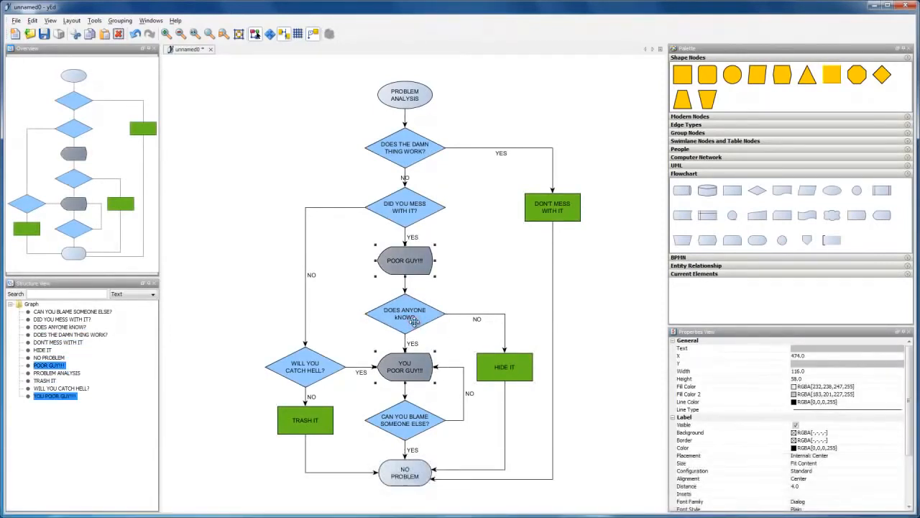
{"action": "left_click", "coordinate": [597, 392]}
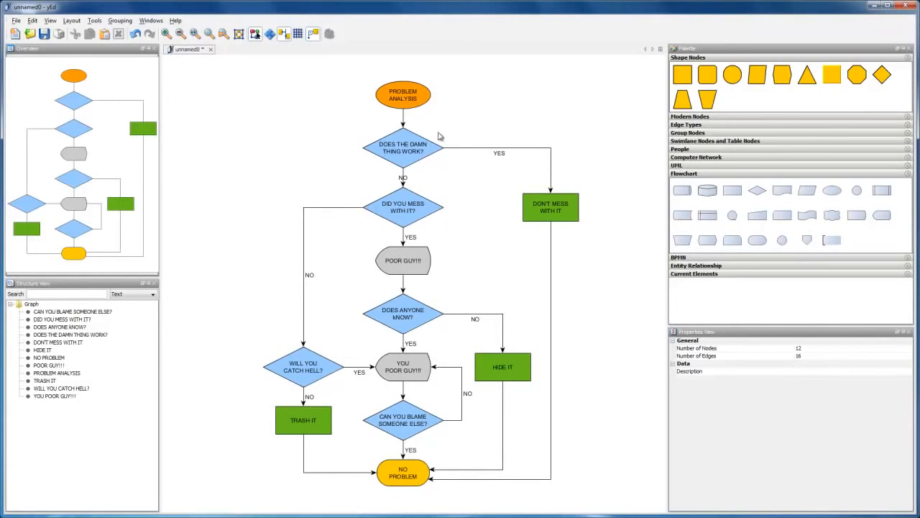
Step: Select all edges of the flowchart together, starting from the YES edge to "DON'T MESS WITH IT"
{"action": "left_click", "coordinate": [471, 149]}
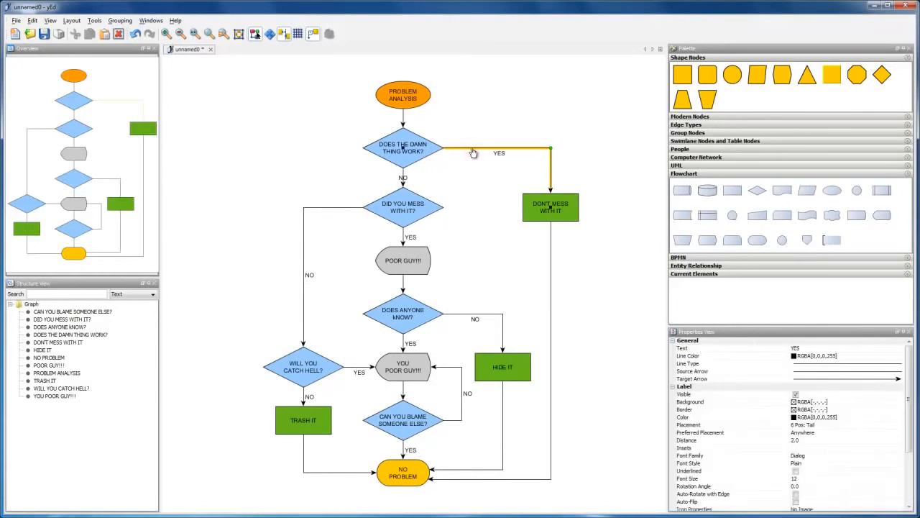
{"action": "key", "text": "ctrl+a"}
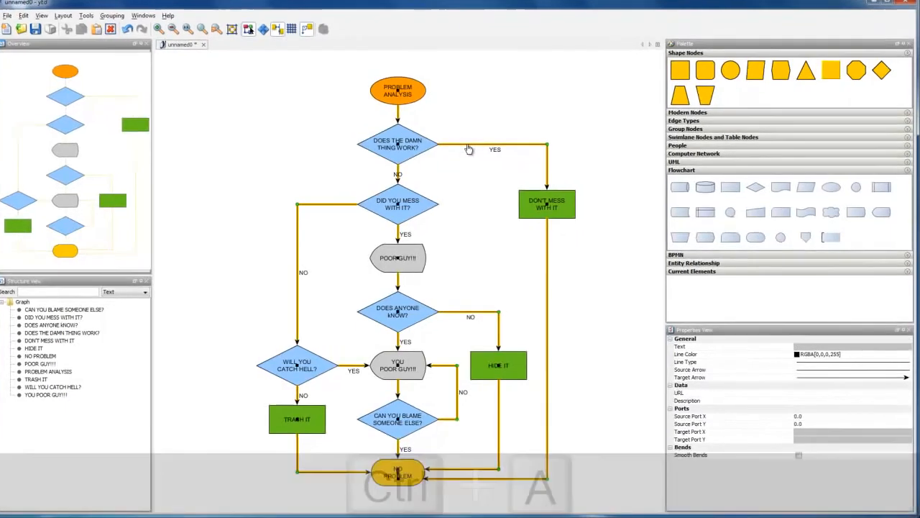